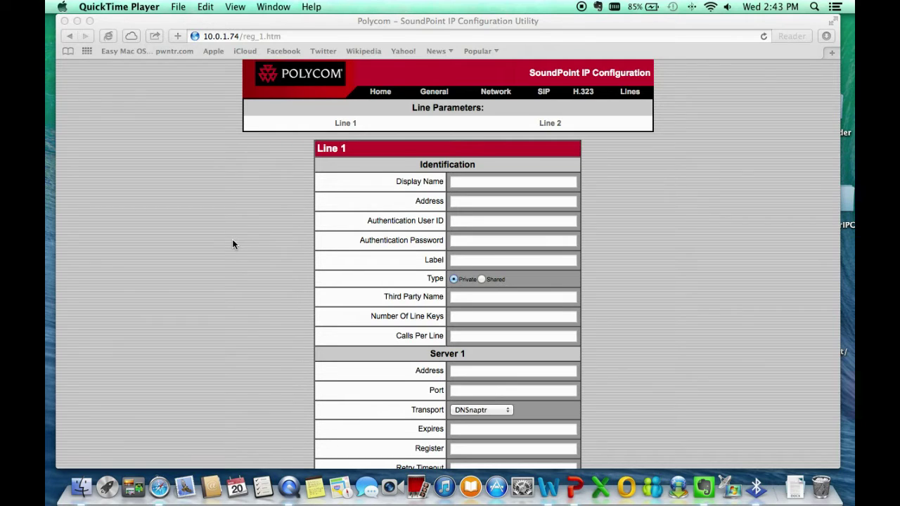
- Enter the line's phone number as Display Name and 2way.ipcomms.net as the Address
{"action": "left_click", "coordinate": [472, 184]}
{"action": "left_click", "coordinate": [457, 184]}
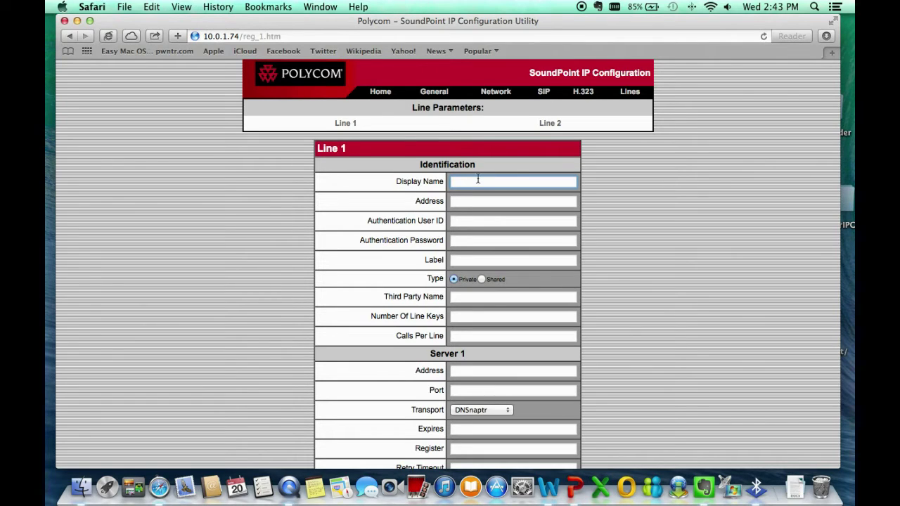
{"action": "left_click", "coordinate": [495, 200]}
{"action": "type", "text": "2way.uc"}
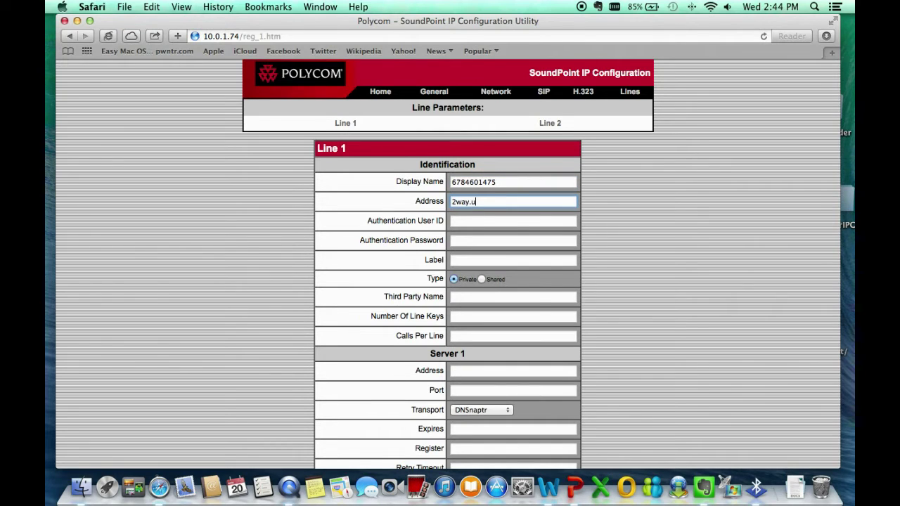
{"action": "key", "text": "BackSpace"}
{"action": "key", "text": "BackSpace"}
{"action": "type", "text": "ipcomms.net"}
- Copy the phone number into Authentication User ID and enter the authentication password
{"action": "left_click", "coordinate": [503, 181]}
{"action": "key", "text": "super+a"}
{"action": "key", "text": "super+c"}
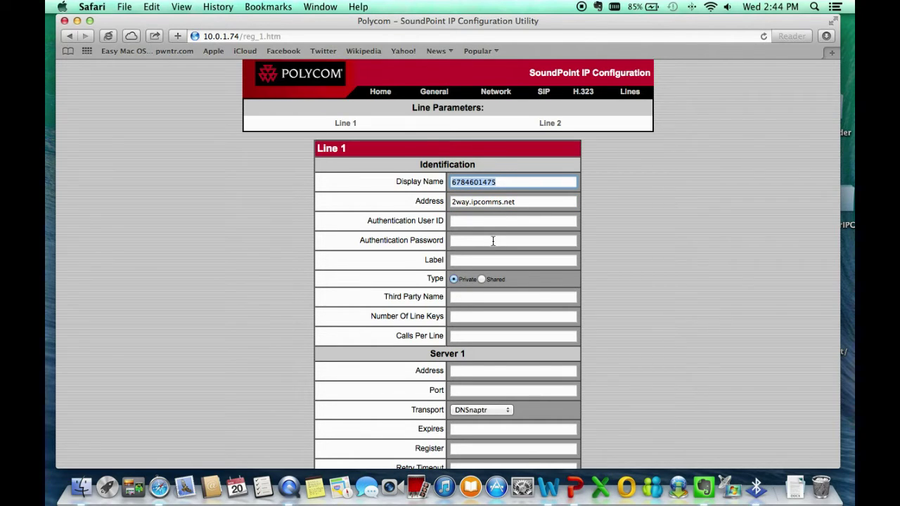
{"action": "left_click", "coordinate": [485, 218]}
{"action": "key", "text": "super+v"}
{"action": "left_click", "coordinate": [465, 240]}
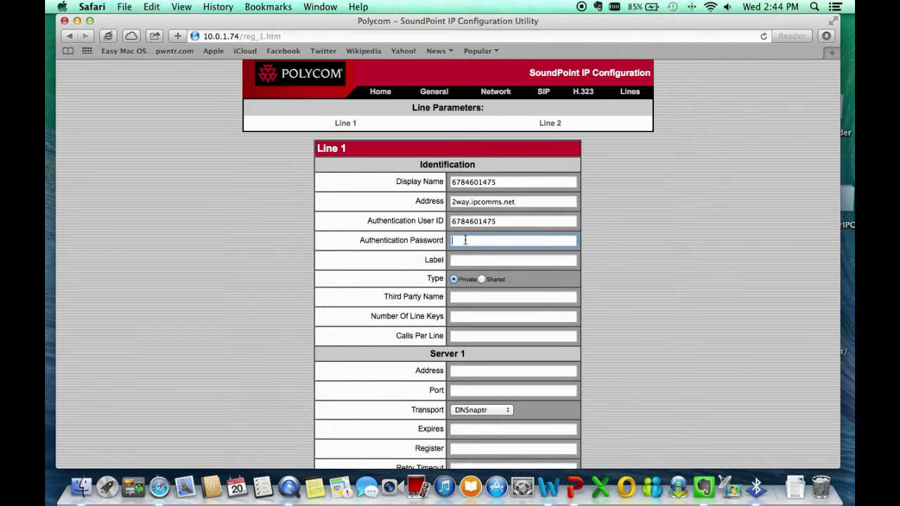
{"action": "type", "text": "••••"}
{"action": "left_click", "coordinate": [470, 259]}
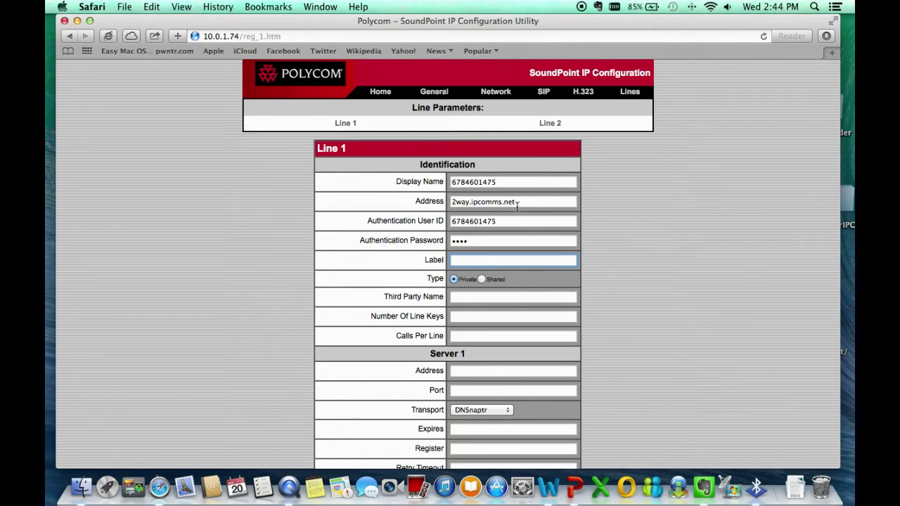
- Replace the Address value with the phone number copied from Display Name
{"action": "left_click_drag", "start_coordinate": [521, 202], "coordinate": [437, 175]}
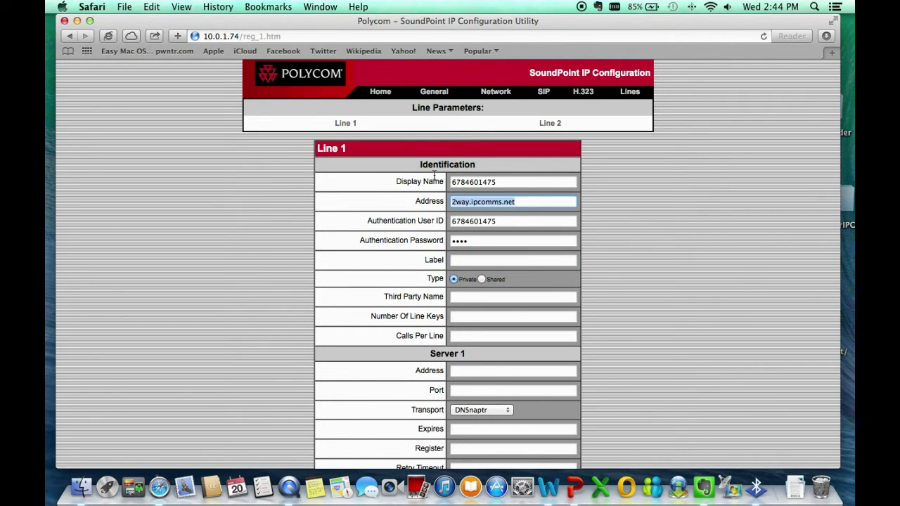
{"action": "key", "text": "BackSpace"}
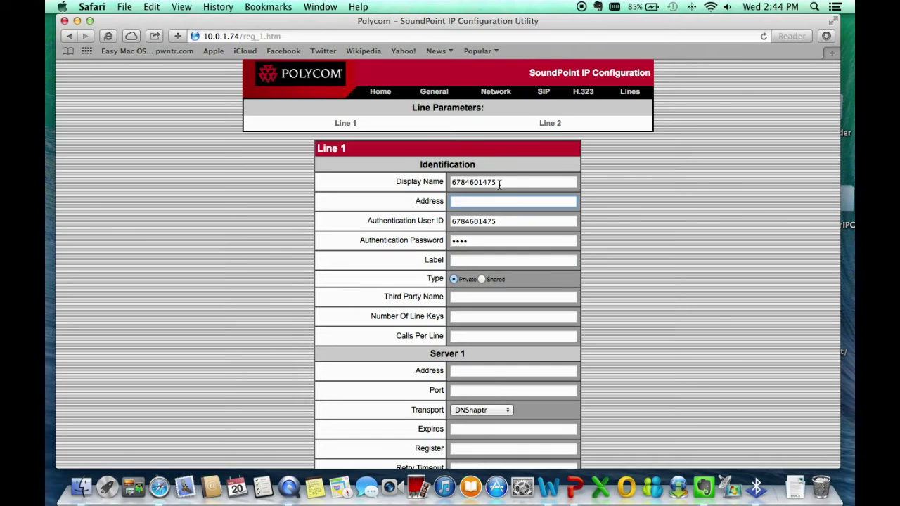
{"action": "left_click_drag", "start_coordinate": [503, 182], "coordinate": [453, 184]}
{"action": "key", "text": "super+c"}
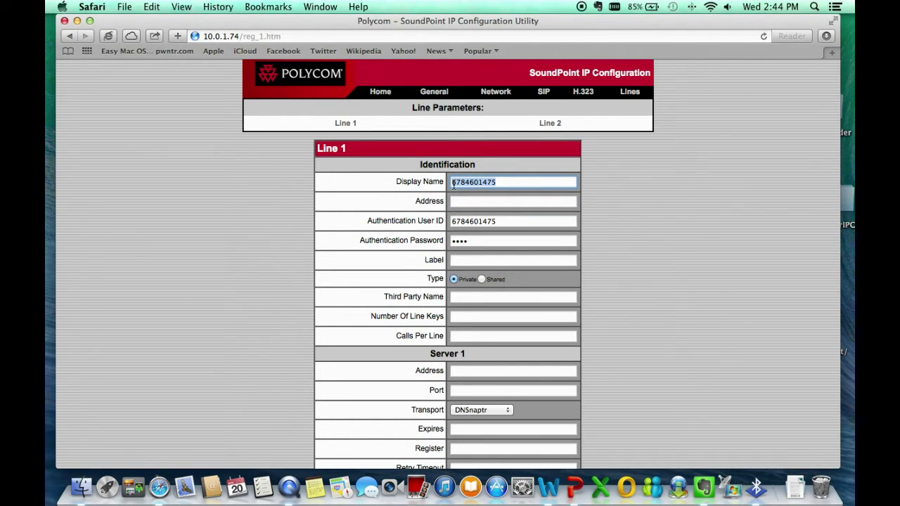
{"action": "left_click", "coordinate": [467, 202]}
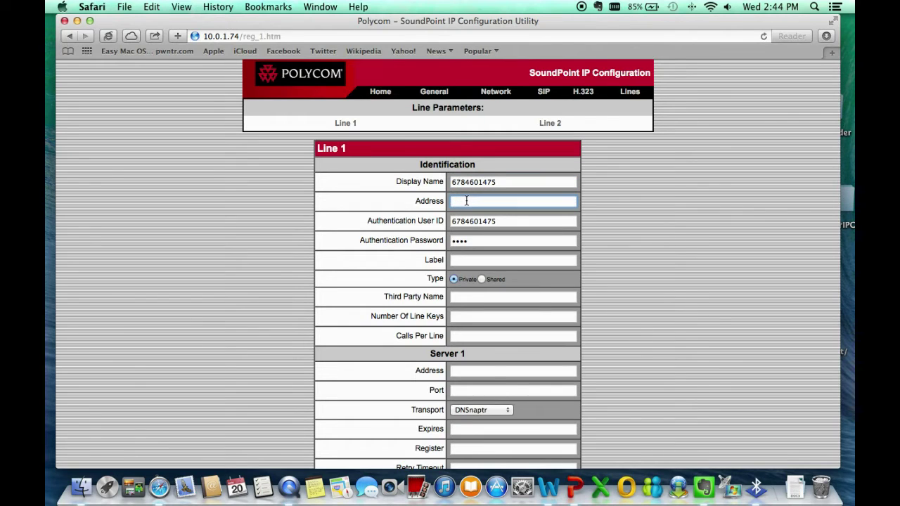
{"action": "key", "text": "super+v"}
- Label Line 1 as MyOfficePBX
{"action": "left_click", "coordinate": [470, 240]}
{"action": "left_click", "coordinate": [464, 261]}
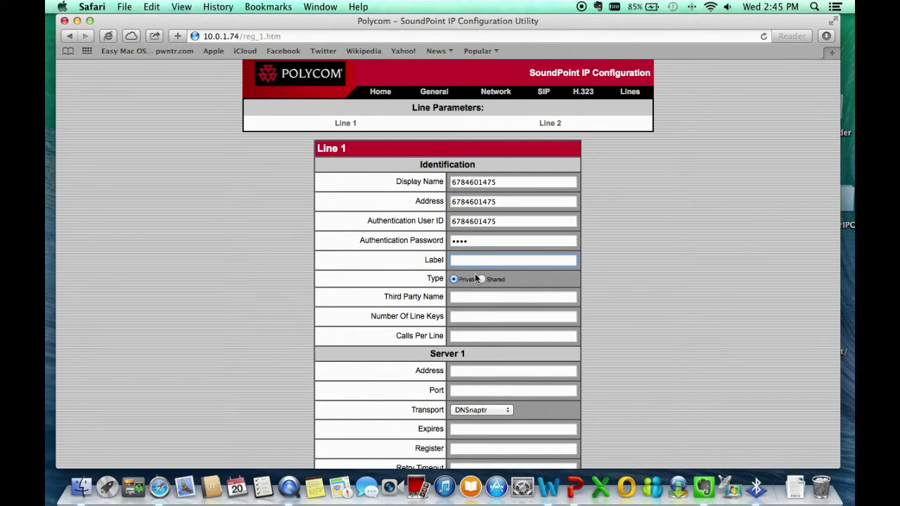
{"action": "type", "text": "MyOfficePBX"}
{"action": "left_click", "coordinate": [467, 296]}
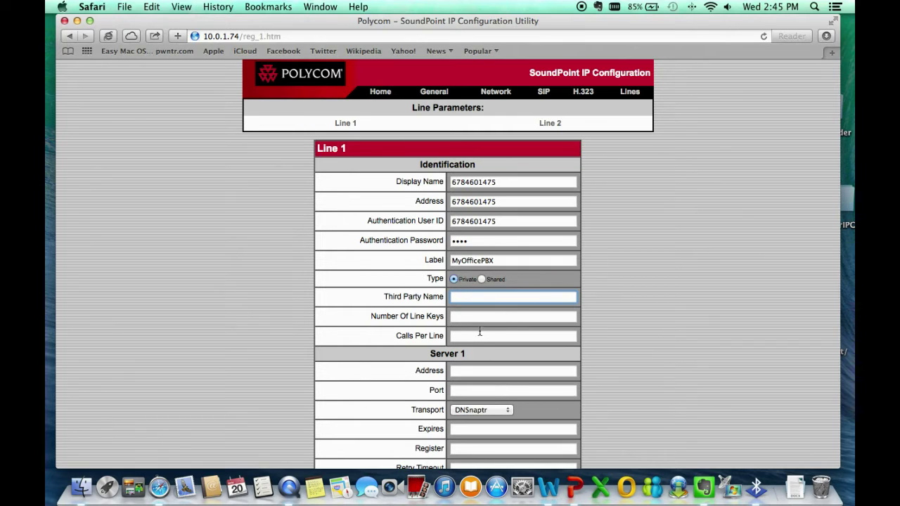
- Set Server 1's address to 2way.ipcomms.net with port 5060
{"action": "scroll", "coordinate": [497, 374], "scroll_direction": "down", "scroll_amount": 4}
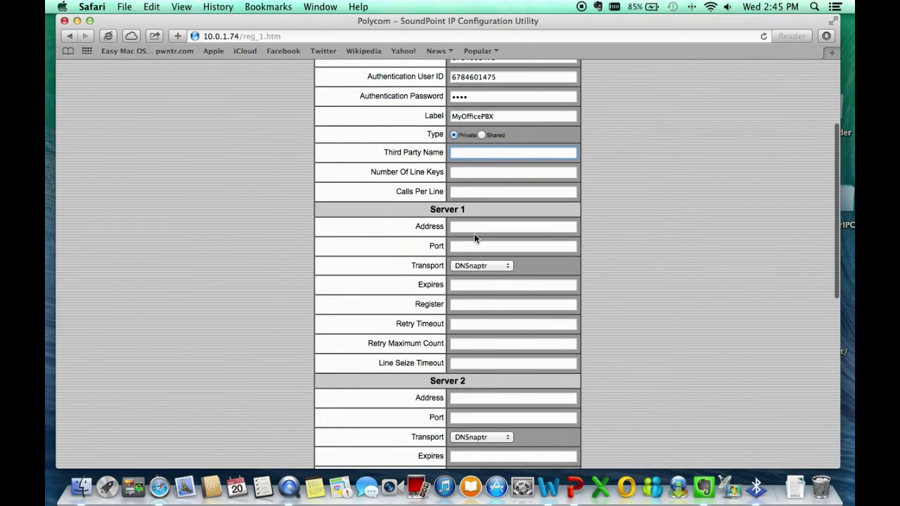
{"action": "left_click", "coordinate": [472, 225]}
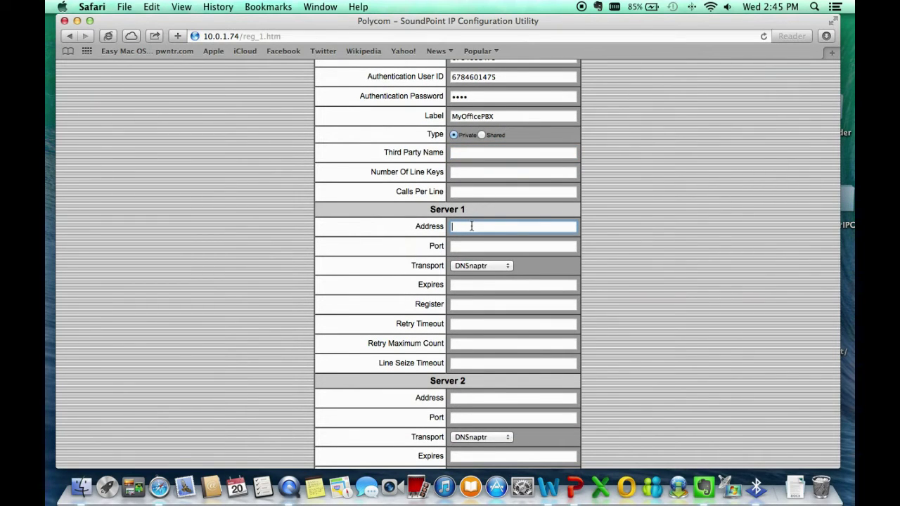
{"action": "type", "text": "2way.ipcomms.net"}
{"action": "key", "text": "Tab"}
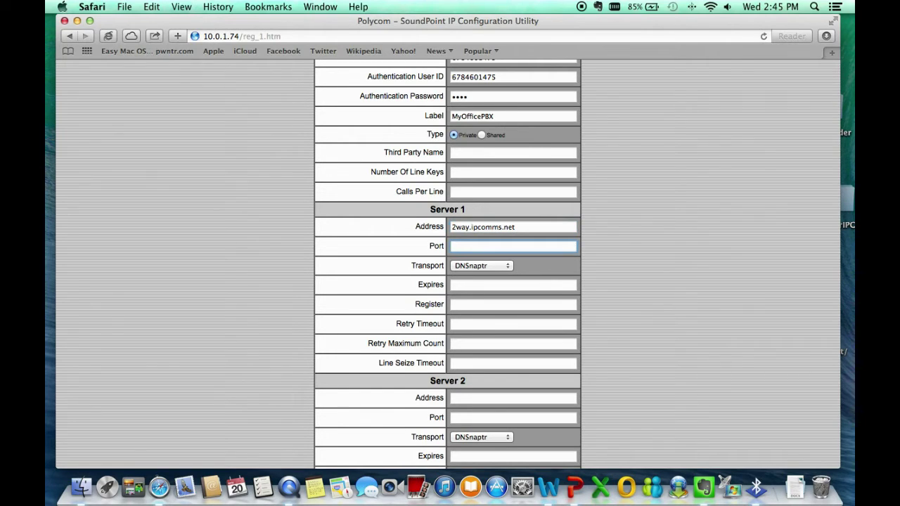
{"action": "type", "text": "5060"}
- Choose UDPonly as Server 1's transport
{"action": "left_click", "coordinate": [488, 265]}
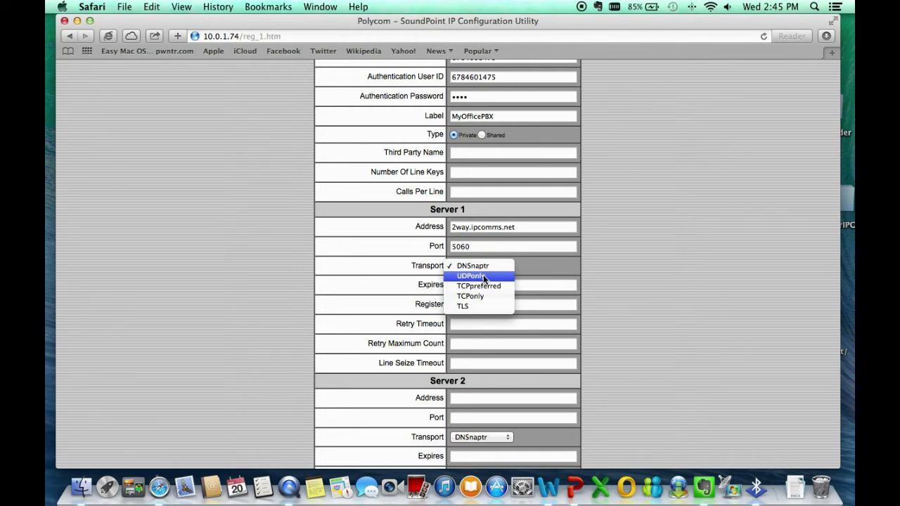
{"action": "left_click", "coordinate": [484, 276]}
{"action": "left_click", "coordinate": [488, 266]}
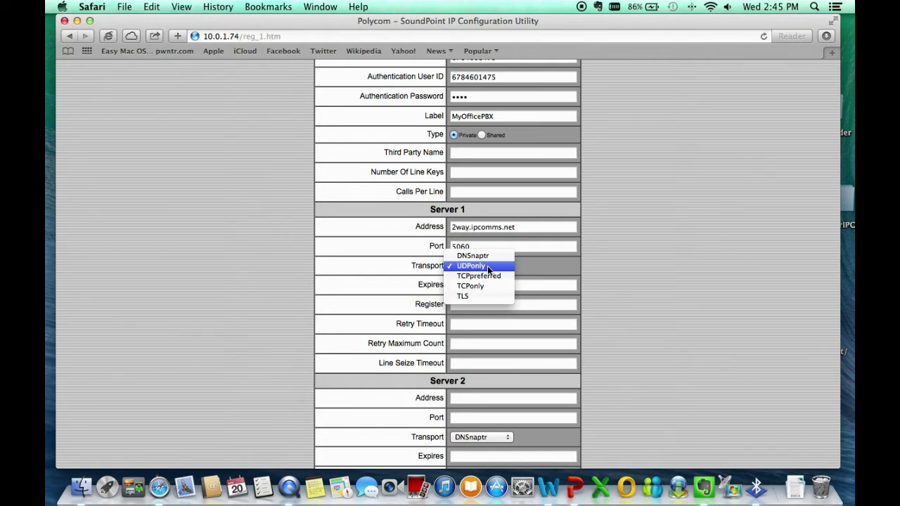
{"action": "left_click", "coordinate": [487, 266]}
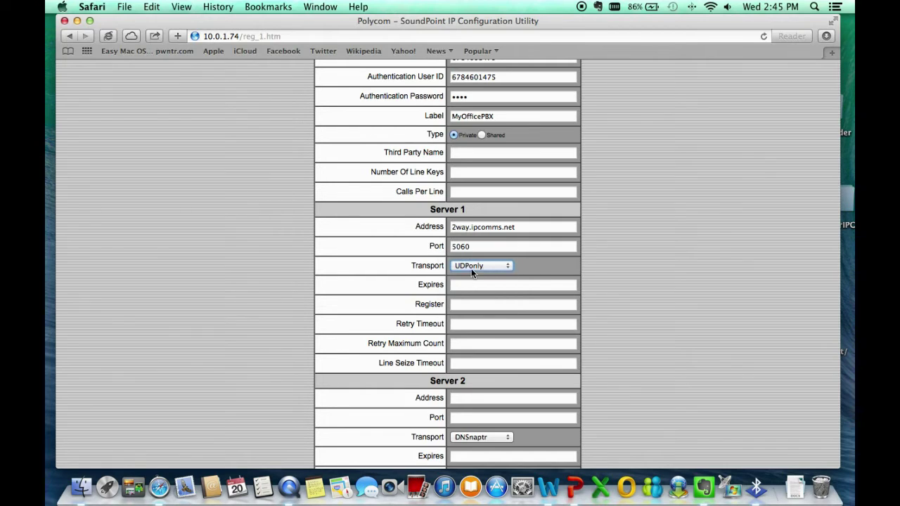
{"action": "left_click", "coordinate": [463, 284]}
- Enter 180 as Server 1's expiry and 1 as its register value
{"action": "type", "text": "180"}
{"action": "left_click", "coordinate": [470, 304]}
{"action": "type", "text": "1"}
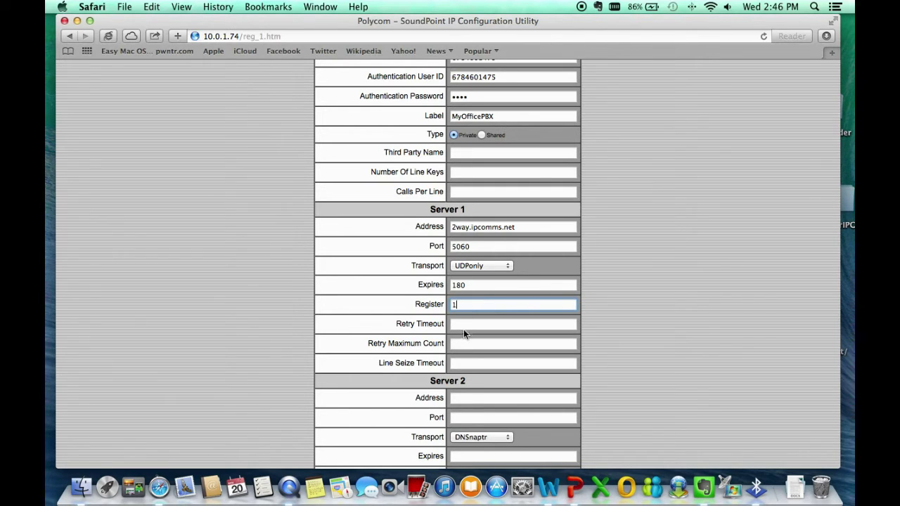
- Leave the retry timeout and maximum count empty and review the rest of the Line 1 form
{"action": "left_click", "coordinate": [464, 323]}
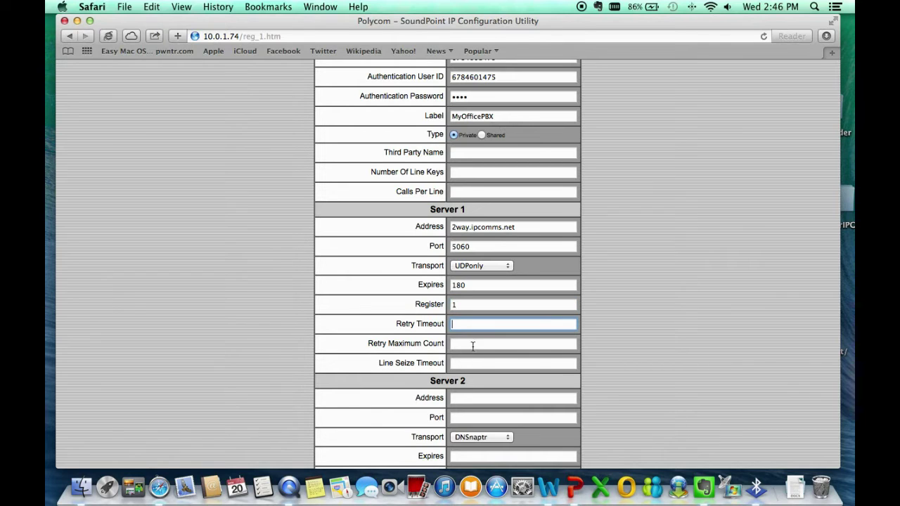
{"action": "left_click", "coordinate": [472, 344]}
{"action": "scroll", "coordinate": [564, 387], "scroll_direction": "down", "scroll_amount": 10}
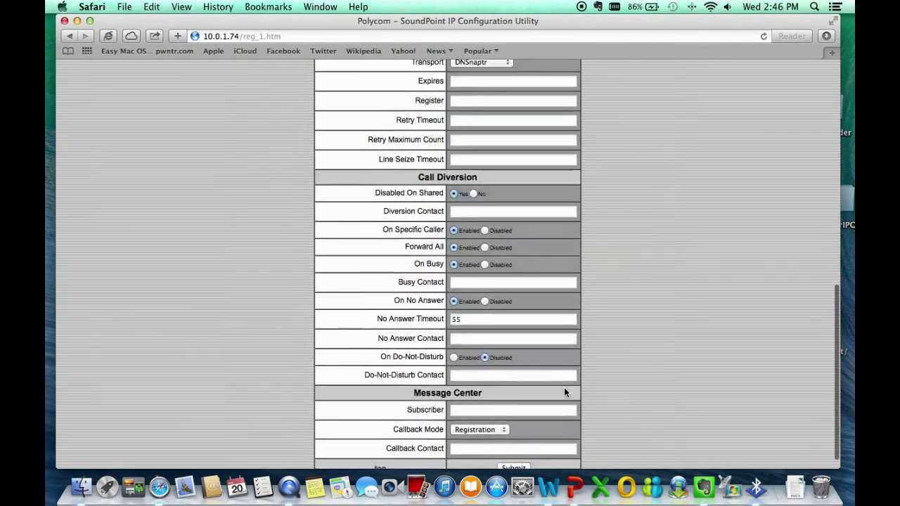
{"action": "scroll", "coordinate": [564, 387], "scroll_direction": "down", "scroll_amount": 1}
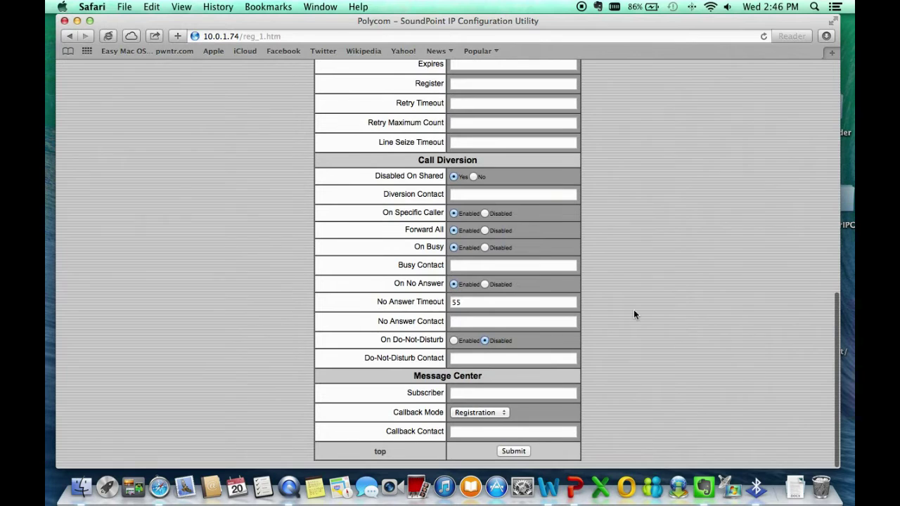
{"action": "scroll", "coordinate": [634, 315], "scroll_direction": "up", "scroll_amount": 7}
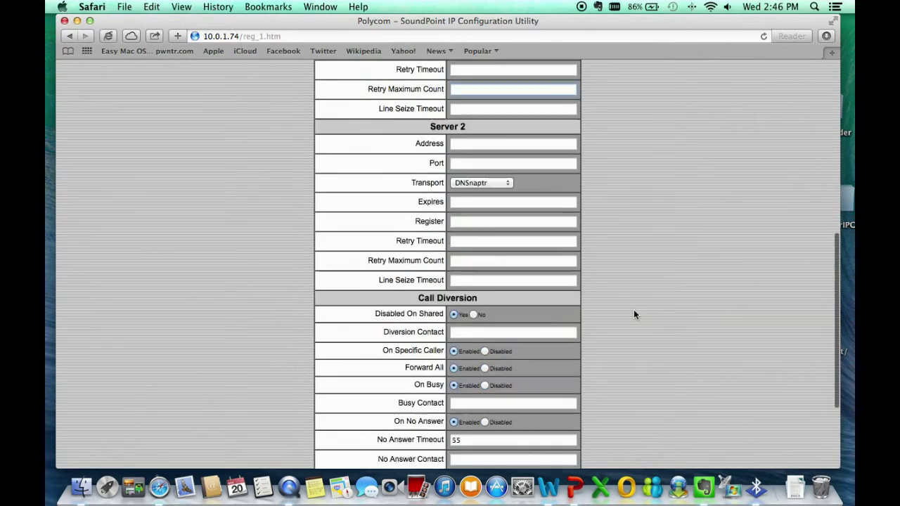
{"action": "scroll", "coordinate": [633, 315], "scroll_direction": "up", "scroll_amount": 1}
{"action": "scroll", "coordinate": [633, 314], "scroll_direction": "down", "scroll_amount": 5}
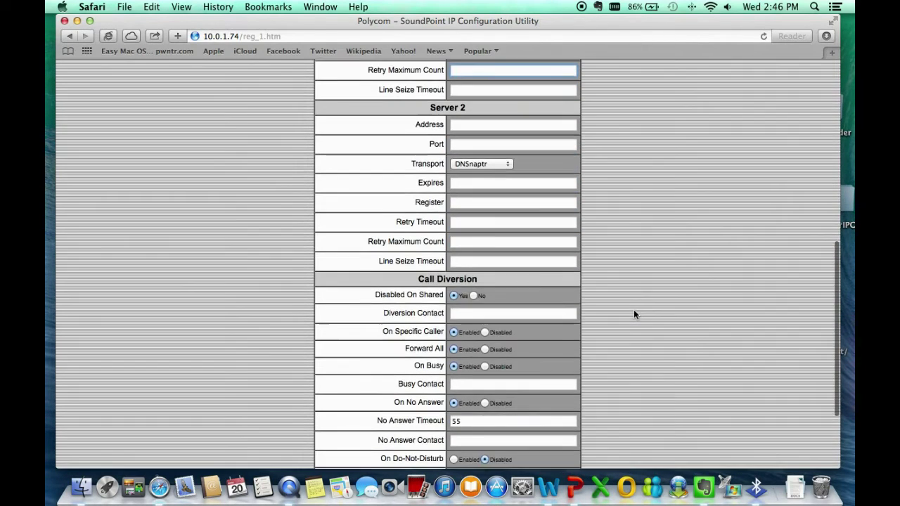
{"action": "scroll", "coordinate": [634, 313], "scroll_direction": "down", "scroll_amount": 2}
{"action": "scroll", "coordinate": [634, 312], "scroll_direction": "down", "scroll_amount": 2}
{"action": "scroll", "coordinate": [634, 312], "scroll_direction": "up", "scroll_amount": 15}
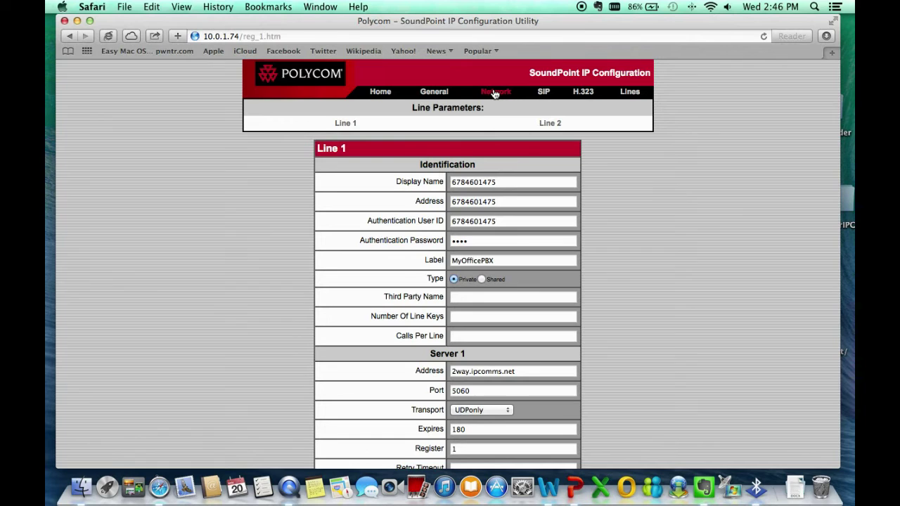
- Go to the Network settings page, declining Safari's password save, and scroll to Network Address Translation
{"action": "left_click", "coordinate": [495, 92]}
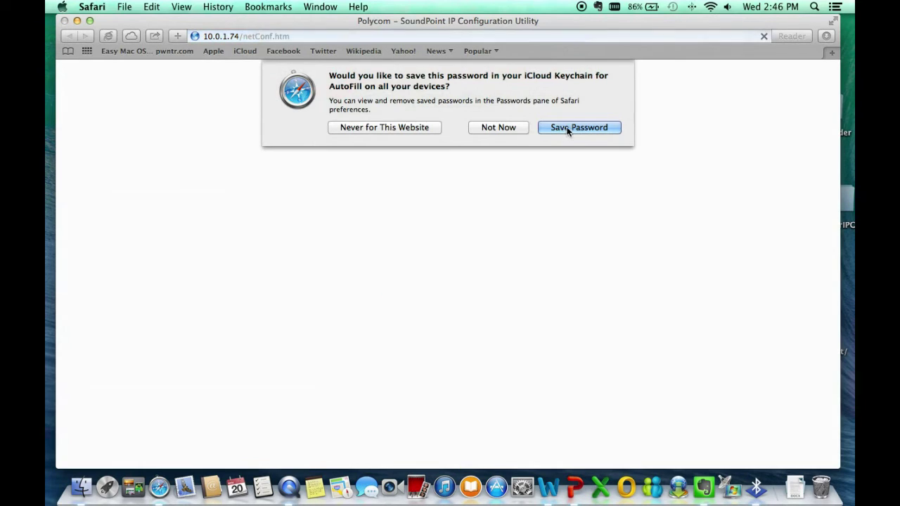
{"action": "left_click", "coordinate": [503, 127]}
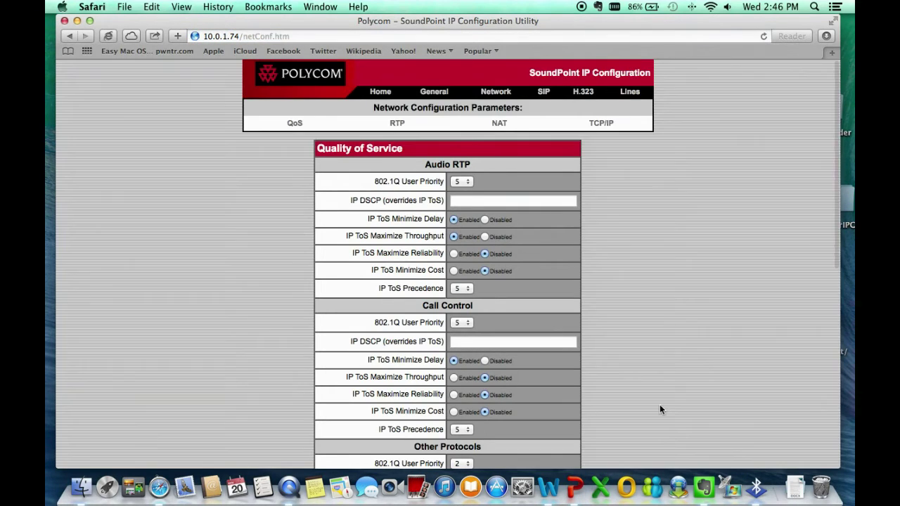
{"action": "scroll", "coordinate": [660, 408], "scroll_direction": "down", "scroll_amount": 2}
{"action": "scroll", "coordinate": [659, 406], "scroll_direction": "down", "scroll_amount": 7}
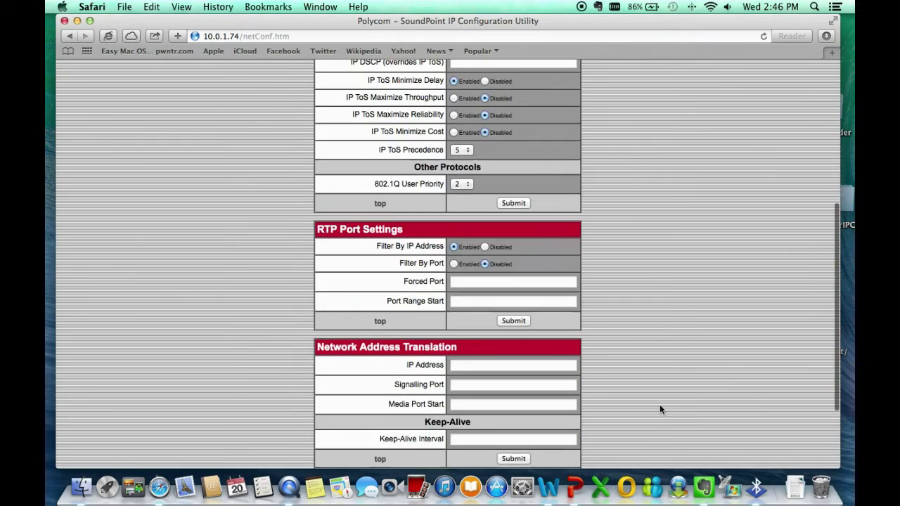
{"action": "scroll", "coordinate": [660, 408], "scroll_direction": "down", "scroll_amount": 3}
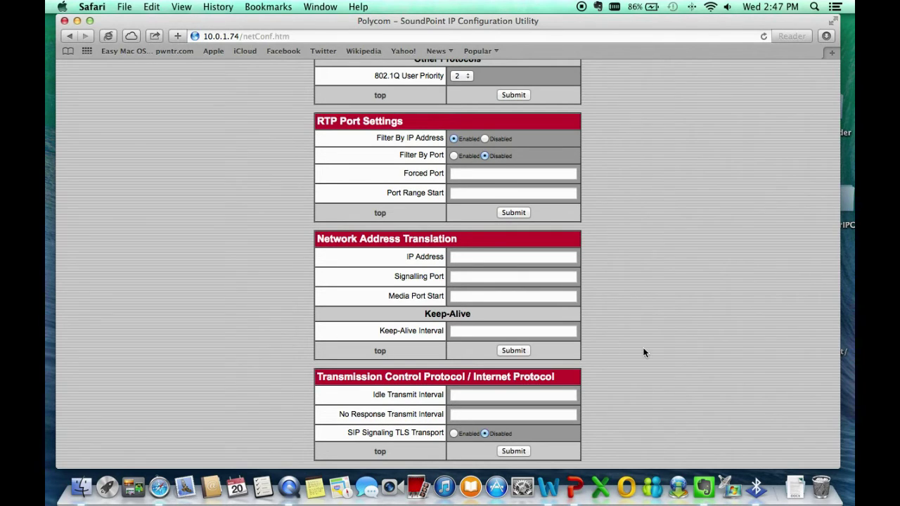
- Fill the NAT fields: IP 8.8.8.8, signalling port 5060, media port start 10000, keep-alive 60
{"action": "left_click", "coordinate": [479, 257]}
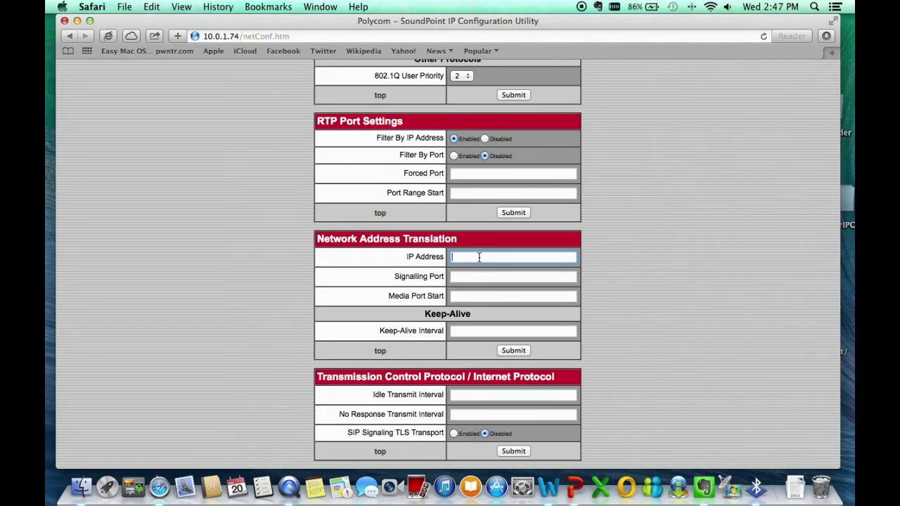
{"action": "type", "text": "8.8.8.8"}
{"action": "left_click", "coordinate": [513, 276]}
{"action": "type", "text": "5060"}
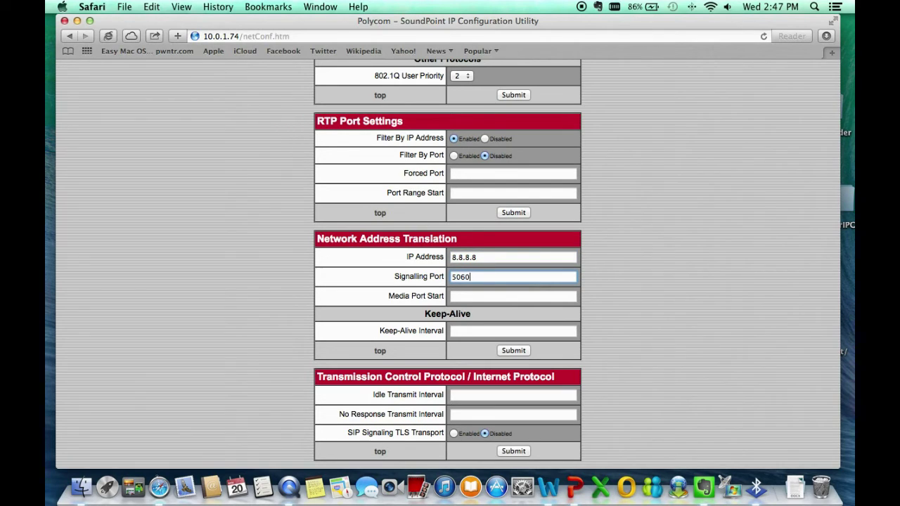
{"action": "left_click", "coordinate": [513, 296]}
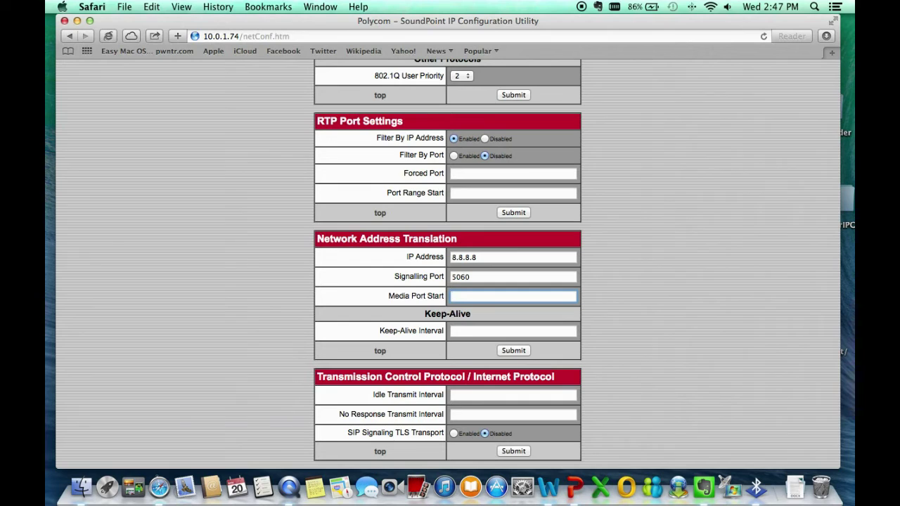
{"action": "type", "text": "10000"}
{"action": "left_click", "coordinate": [479, 331]}
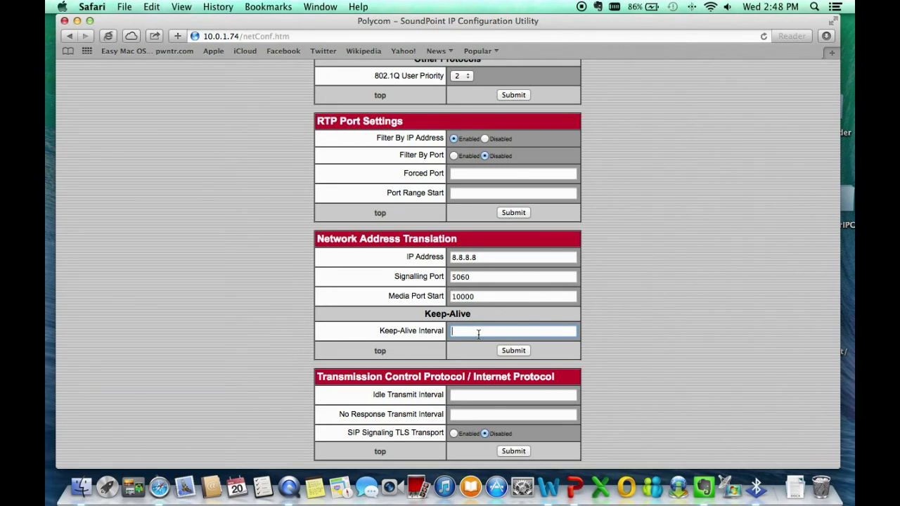
{"action": "type", "text": "60"}
{"action": "scroll", "coordinate": [693, 419], "scroll_direction": "down", "scroll_amount": 2}
{"action": "scroll", "coordinate": [692, 424], "scroll_direction": "up", "scroll_amount": 10}
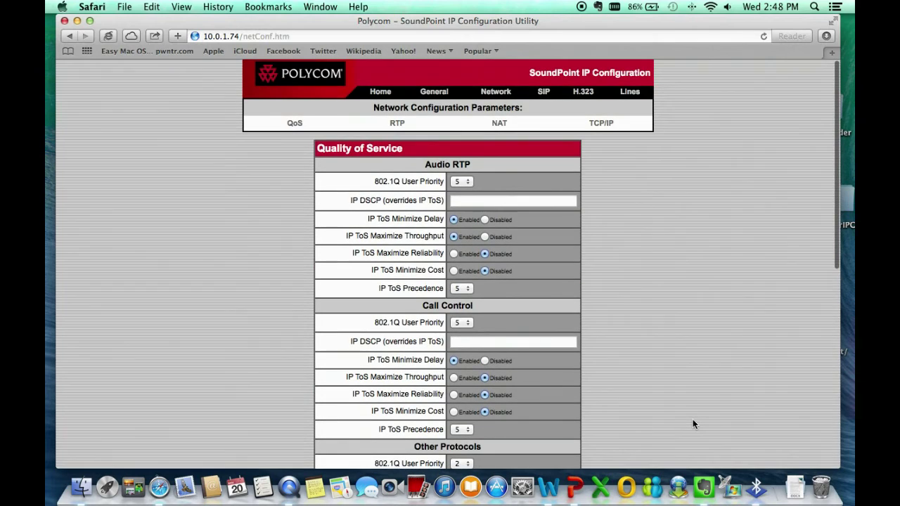